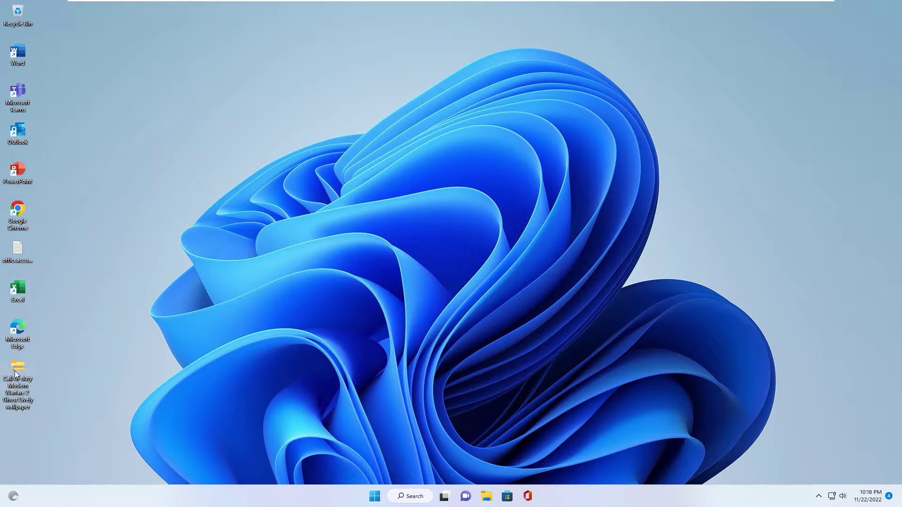
- Extract the Call of Duty Ghost wallpaper archive to the desktop, check the inner folder, and close Explorer
right_click(197, 249)
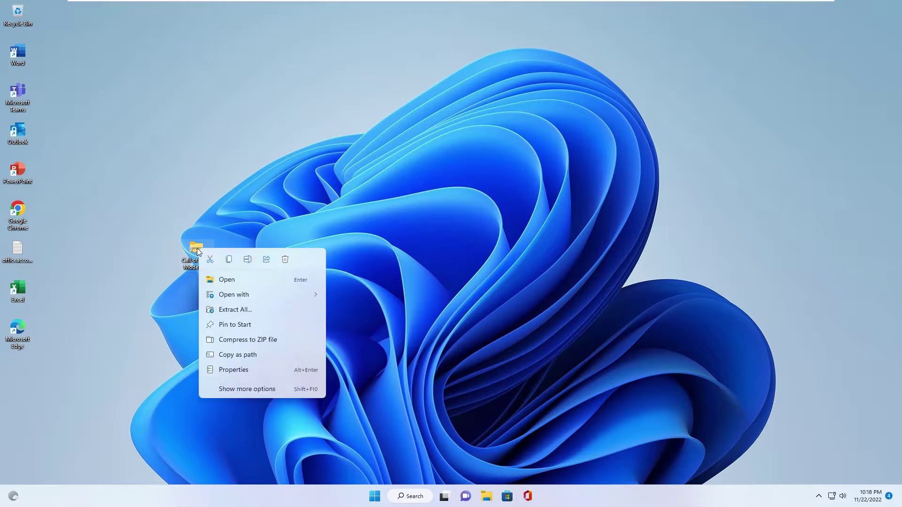
left_click(235, 310)
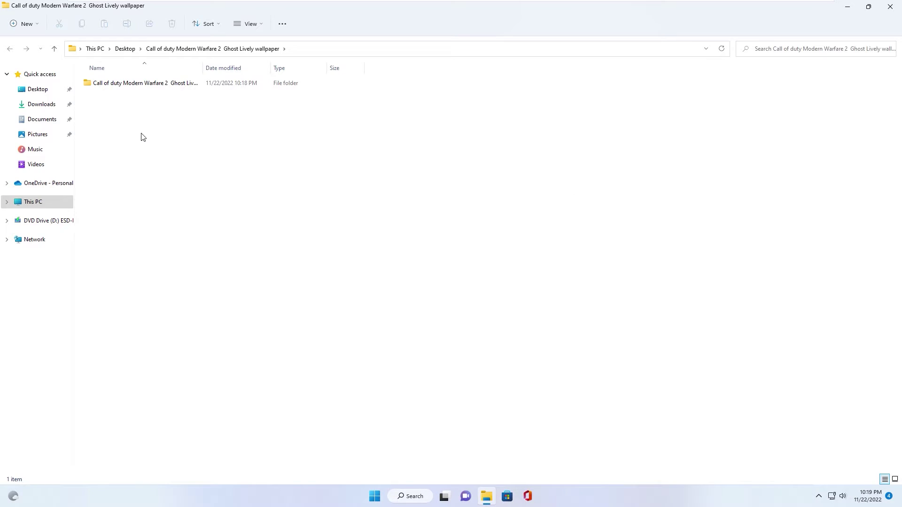
double_click(139, 84)
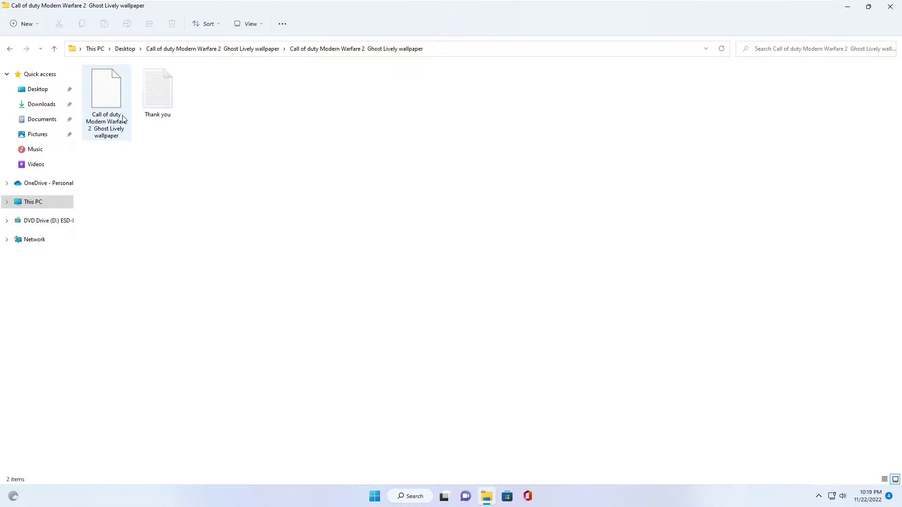
left_click(890, 7)
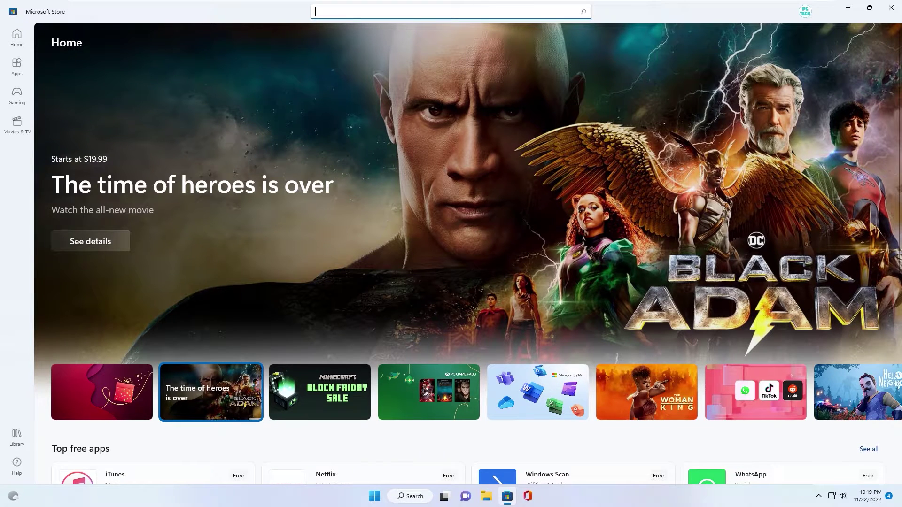
- Clear the Store search box to look up the Lively Wallpaper app
key("BackSpace")
key("BackSpace")
key("BackSpace")
key("BackSpace")
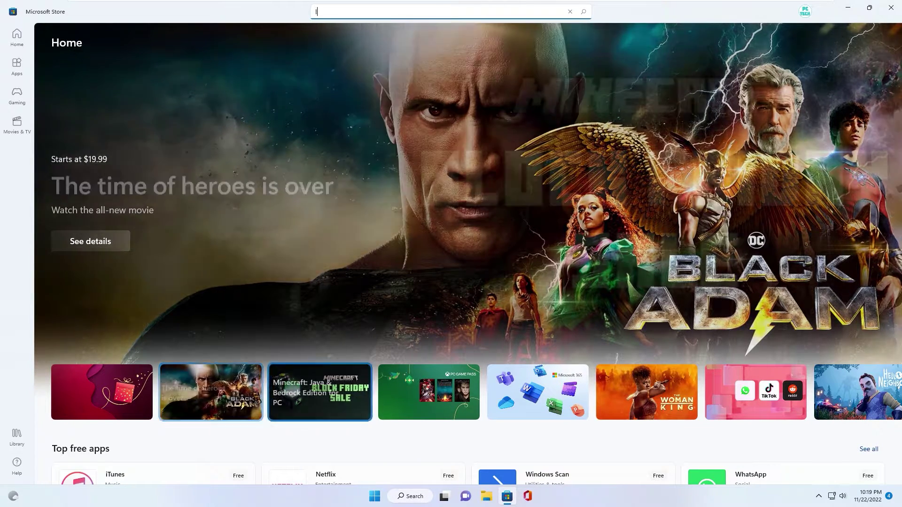
type("lively wall")
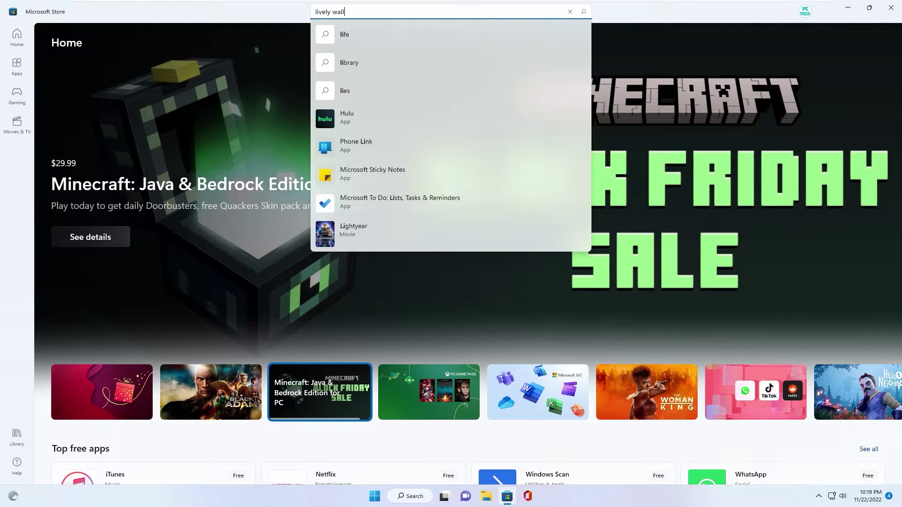
type("ap")
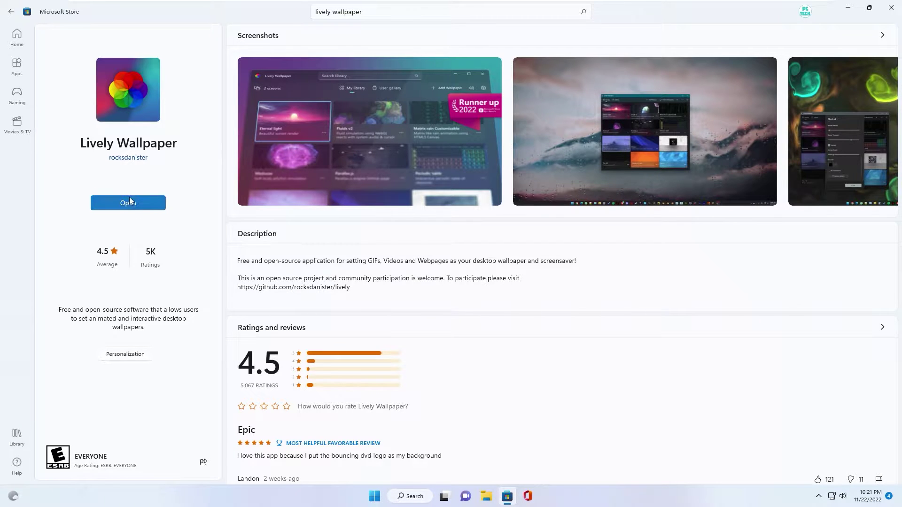
- Launch Lively Wallpaper and start adding a new wallpaper from a file on disk
left_click(135, 201)
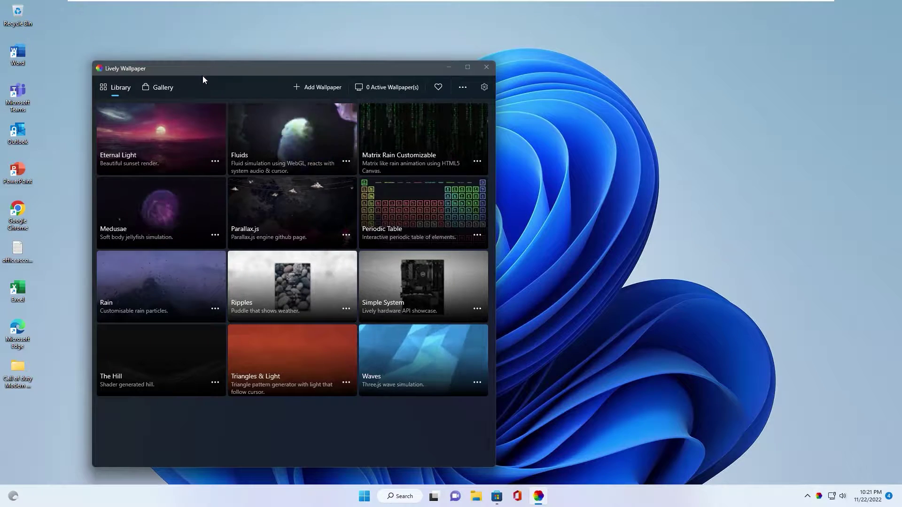
left_click_drag(207, 68, 216, 65)
left_click(325, 87)
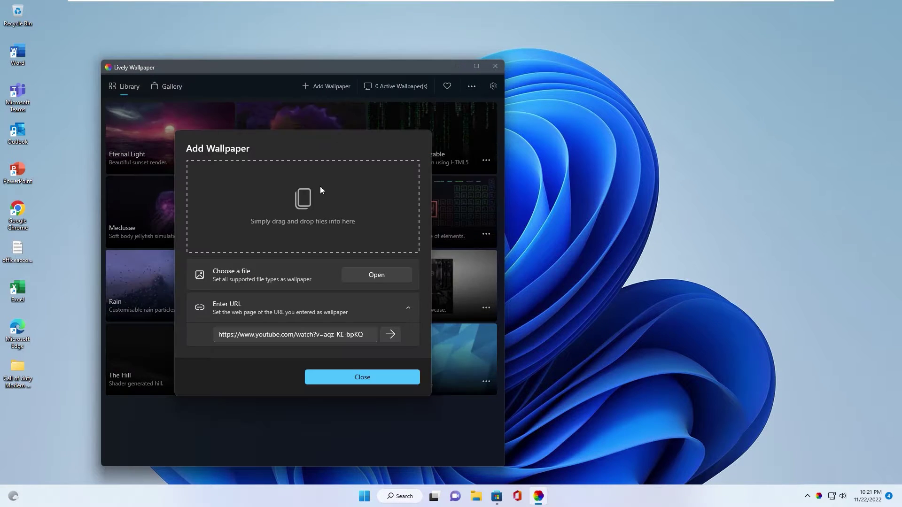
left_click(368, 275)
- Browse Desktop > Call of Duty folder > subfolder and choose the Ghost wallpaper video as the wallpaper
left_click(143, 141)
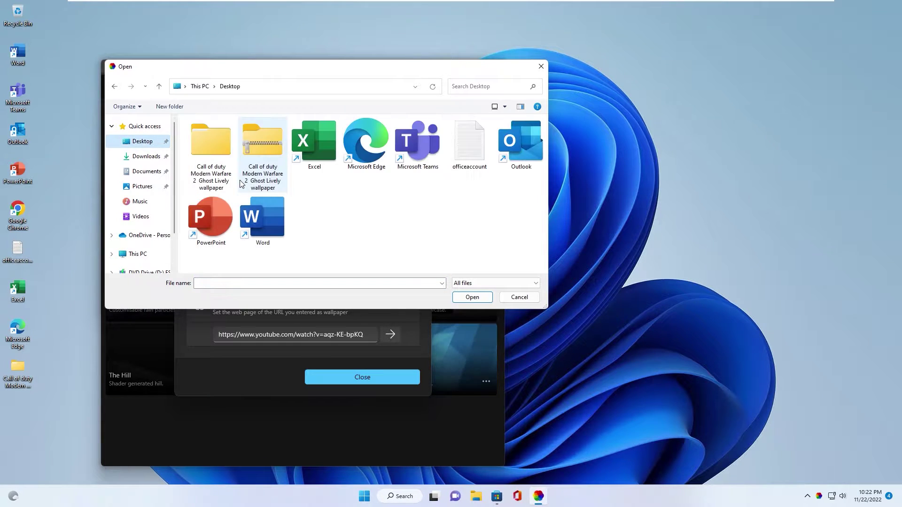
double_click(206, 146)
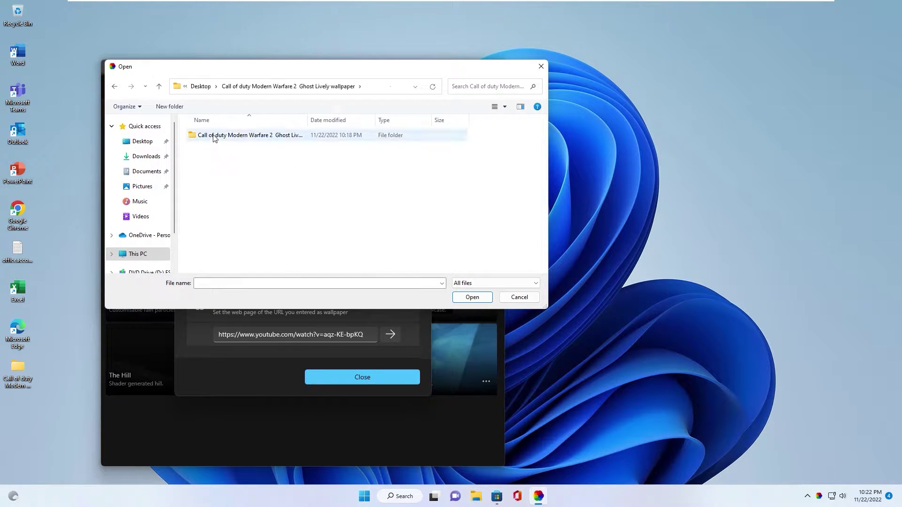
double_click(214, 138)
double_click(207, 153)
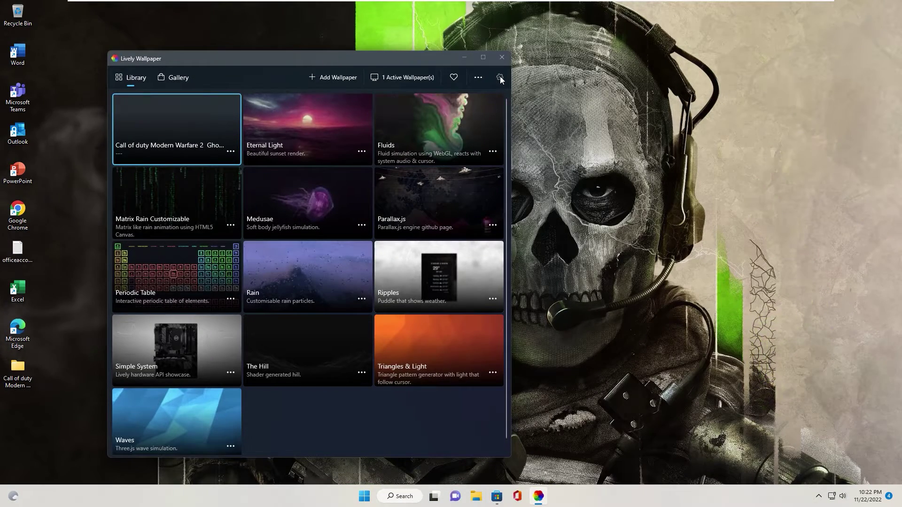
- Set Lively's wallpaper volume to 0 and close the app to the system tray, dismissing the notice
left_click(497, 77)
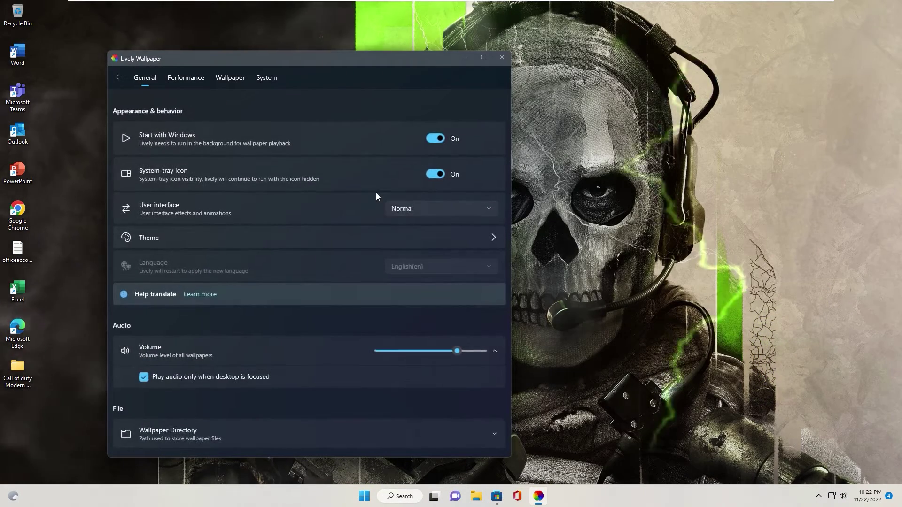
left_click(456, 351)
left_click_drag(455, 351, 356, 353)
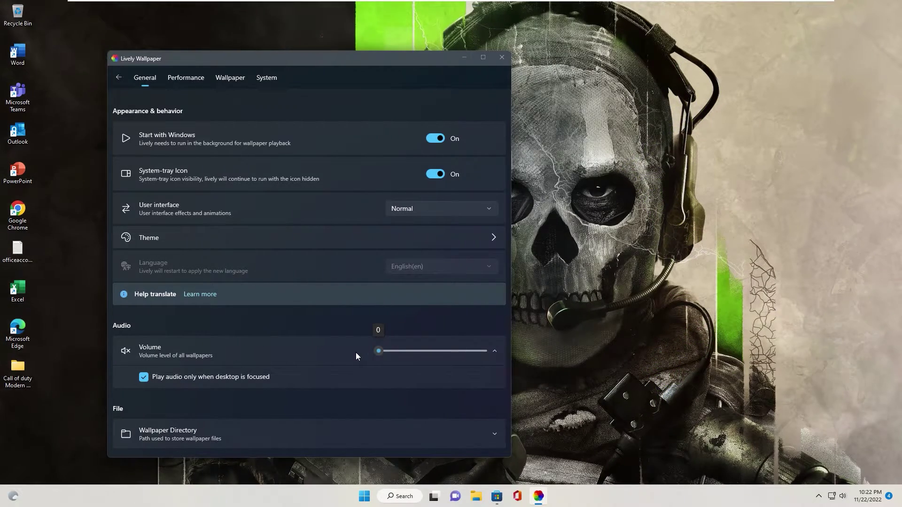
left_click(501, 57)
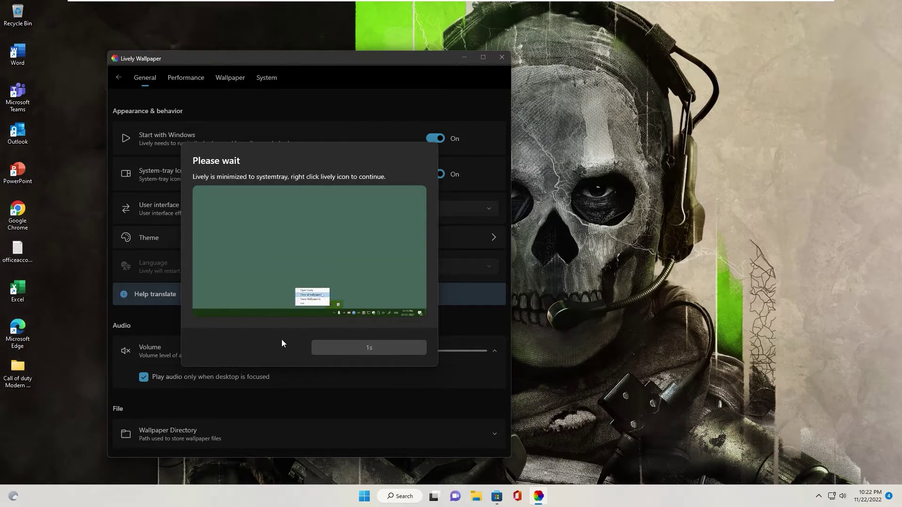
left_click(345, 348)
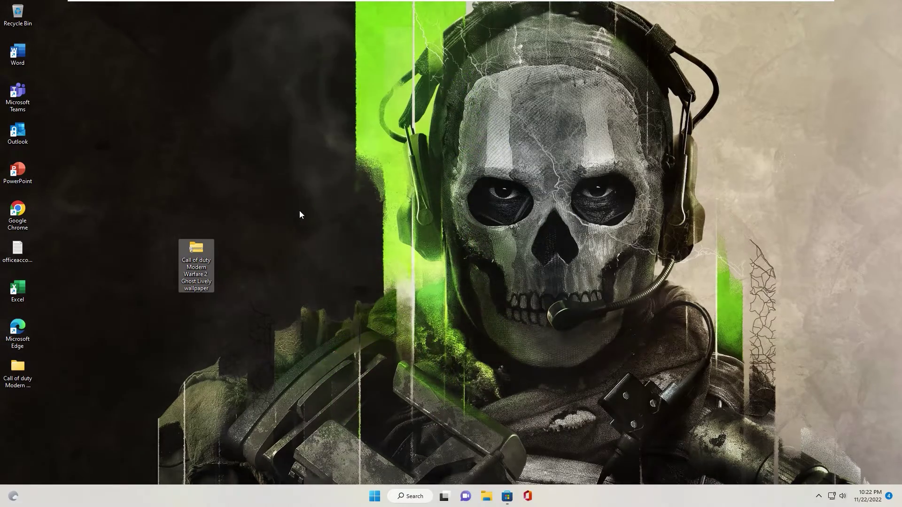
- Uncheck Show desktop icons from the desktop's View menu to hide all icons
right_click(227, 92)
mouse_move(255, 103)
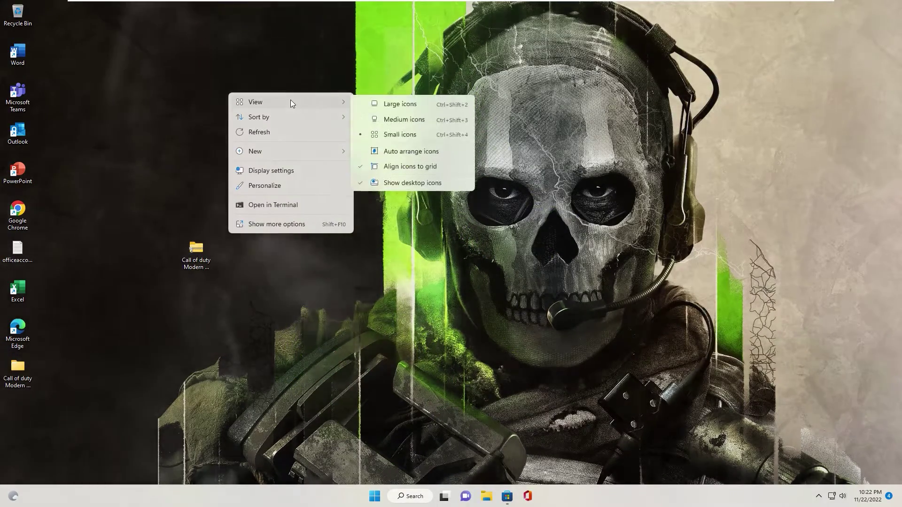
left_click(388, 183)
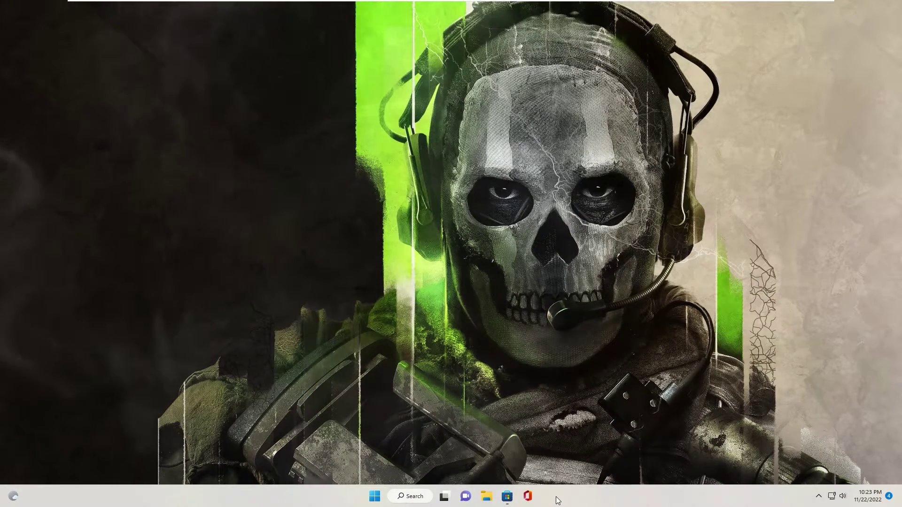
- Search Microsoft Store for TranslucentTB and install it from its app page
left_click(507, 496)
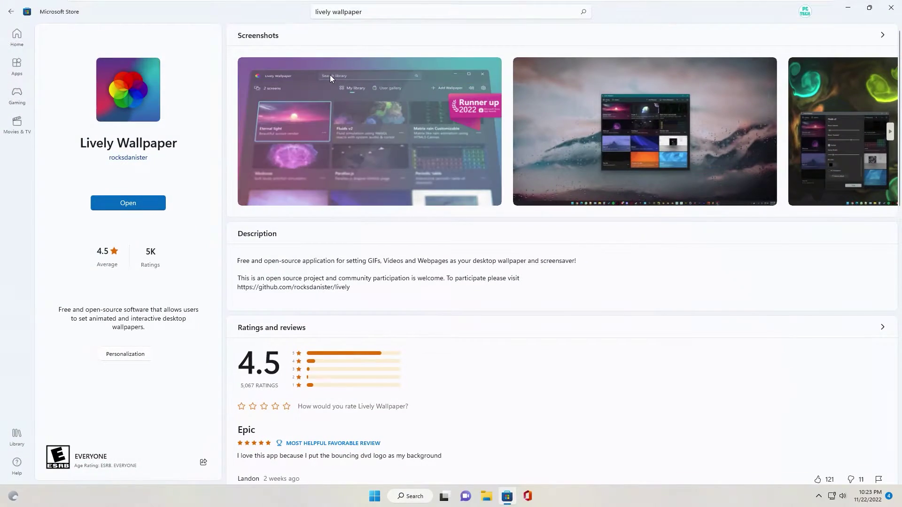
left_click(363, 12)
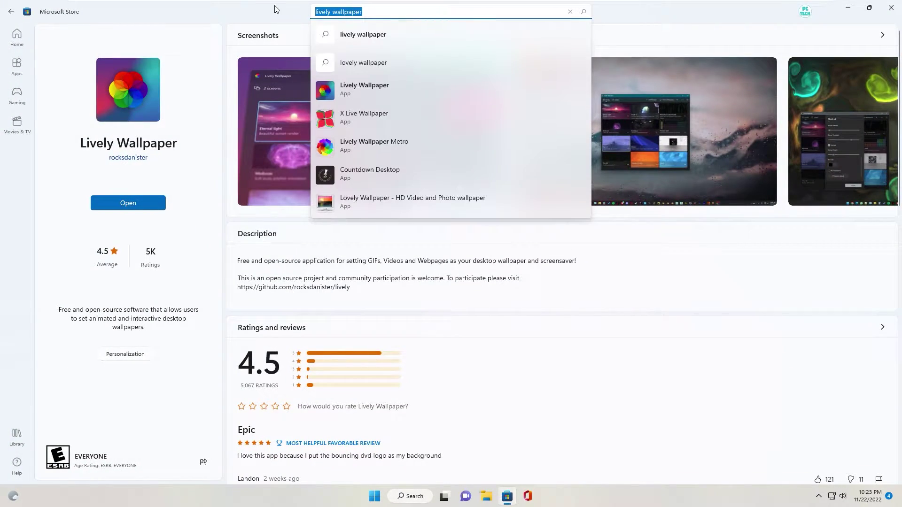
type("translucenttb")
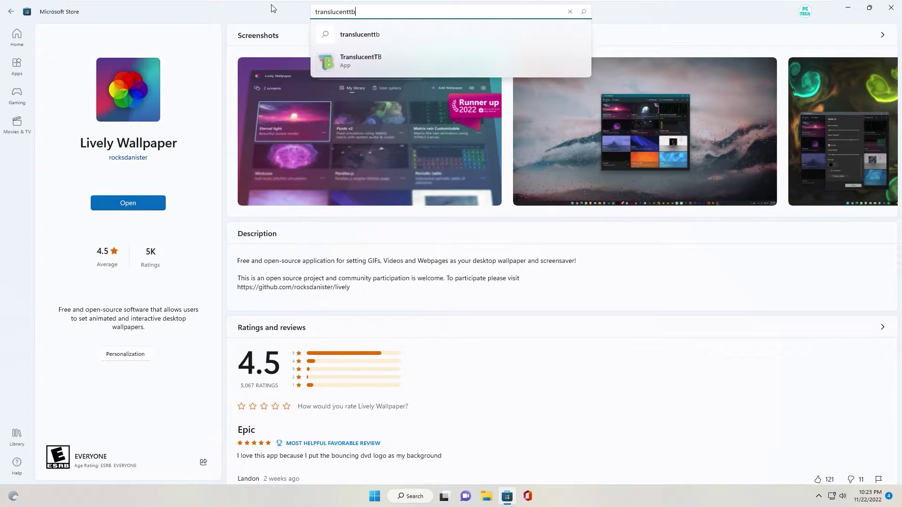
left_click(351, 60)
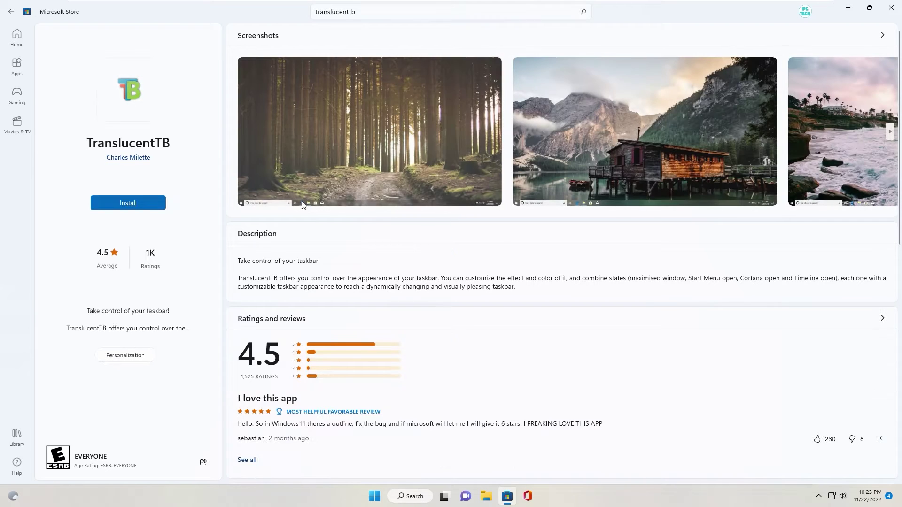
left_click(136, 203)
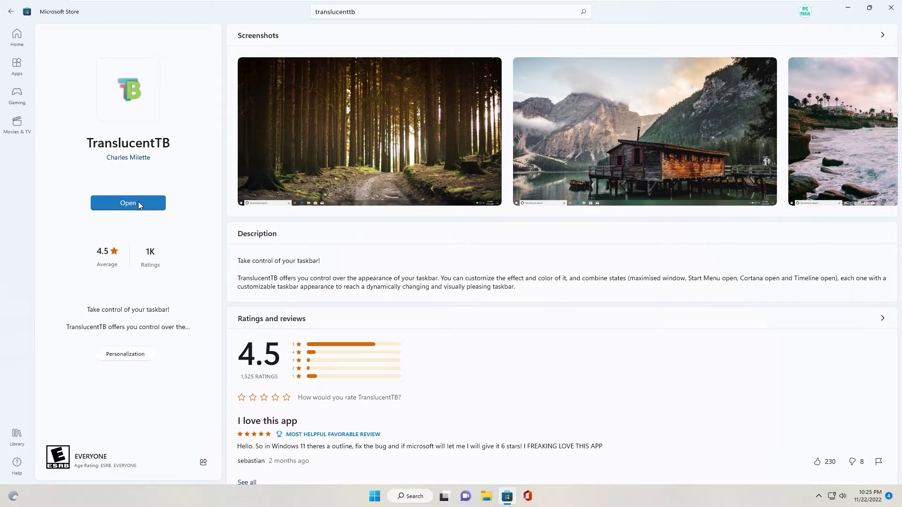
- Launch TranslucentTB and dismiss its welcome dialog and notification
left_click(139, 203)
left_click(508, 348)
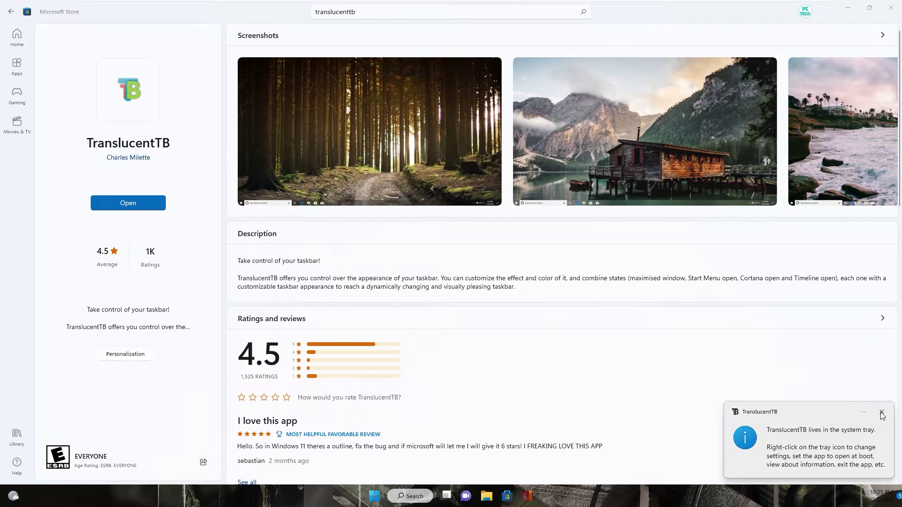
left_click(881, 414)
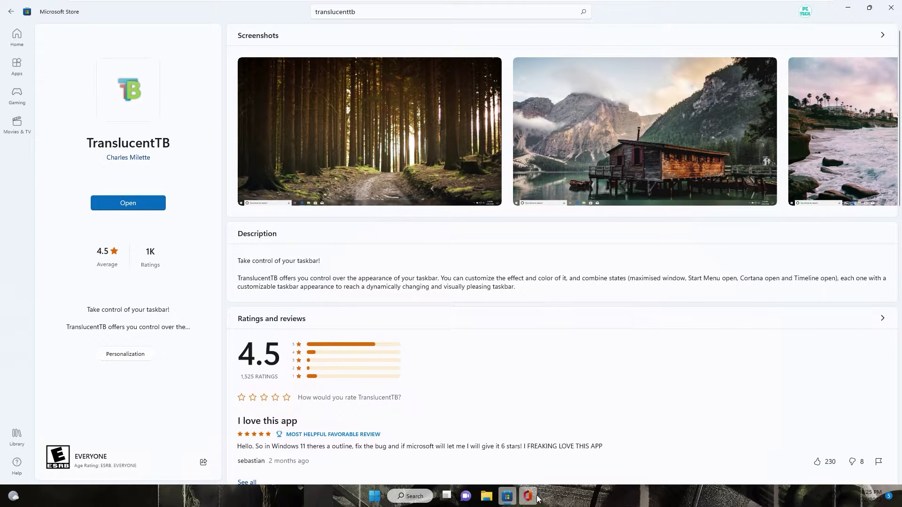
- Set TranslucentTB's desktop taskbar style to Clear from the tray icon and close the Store window
left_click(616, 499)
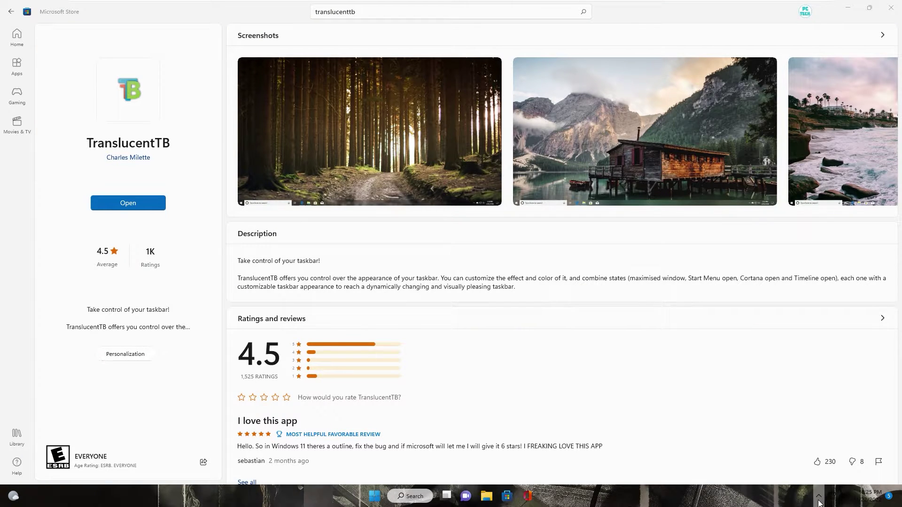
left_click(819, 499)
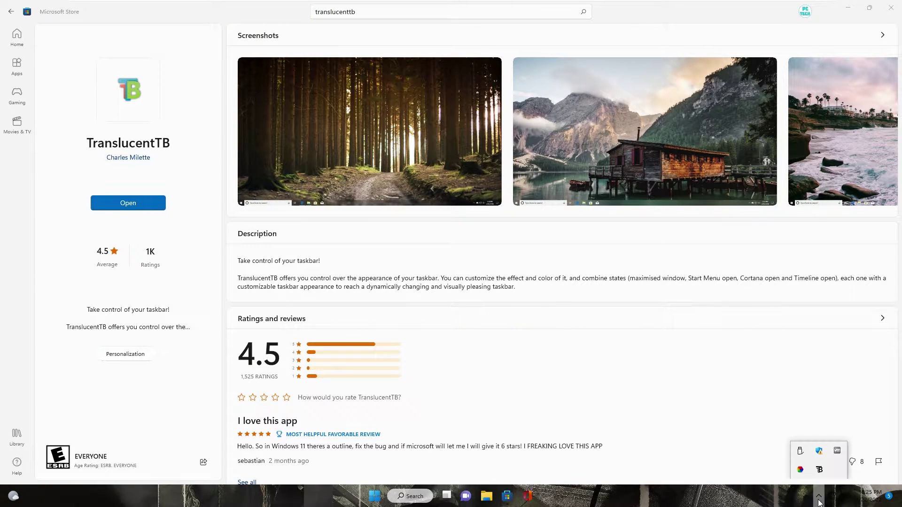
right_click(821, 470)
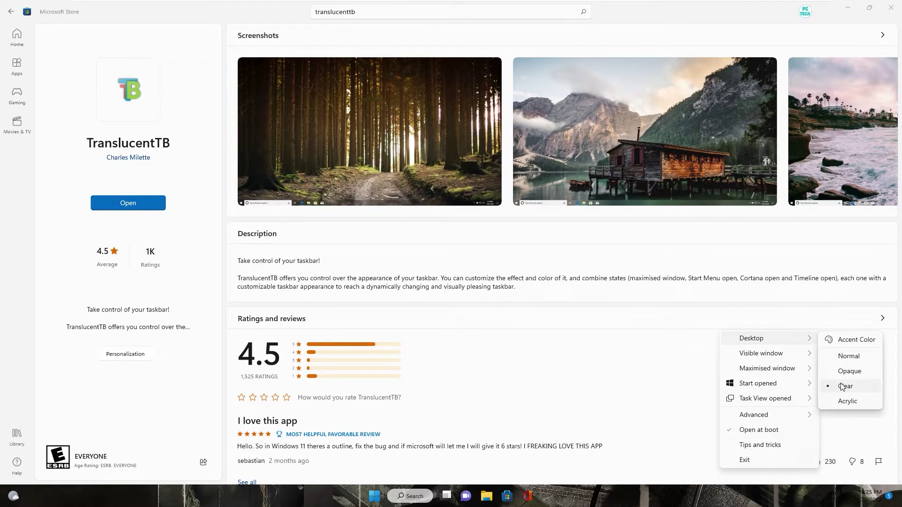
left_click(889, 7)
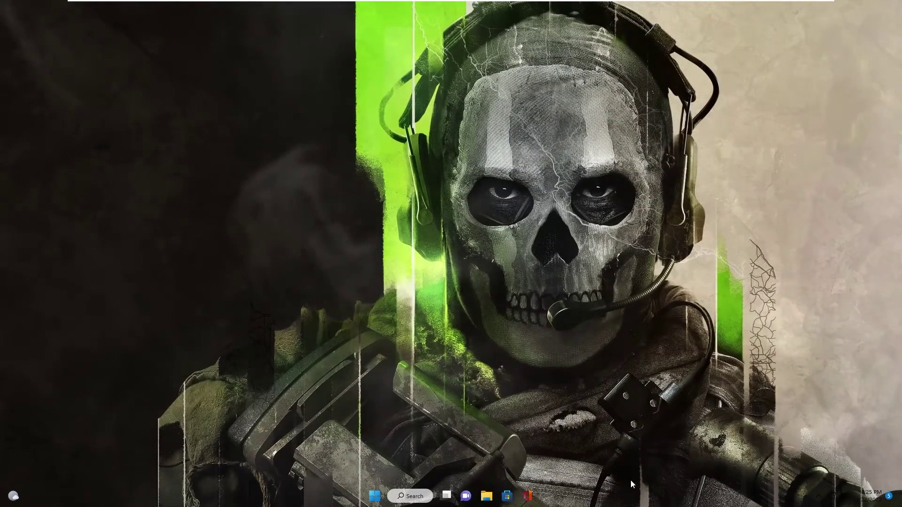
- Unpin Office, Microsoft Store and File Explorer from the taskbar, then bring up Start
right_click(527, 499)
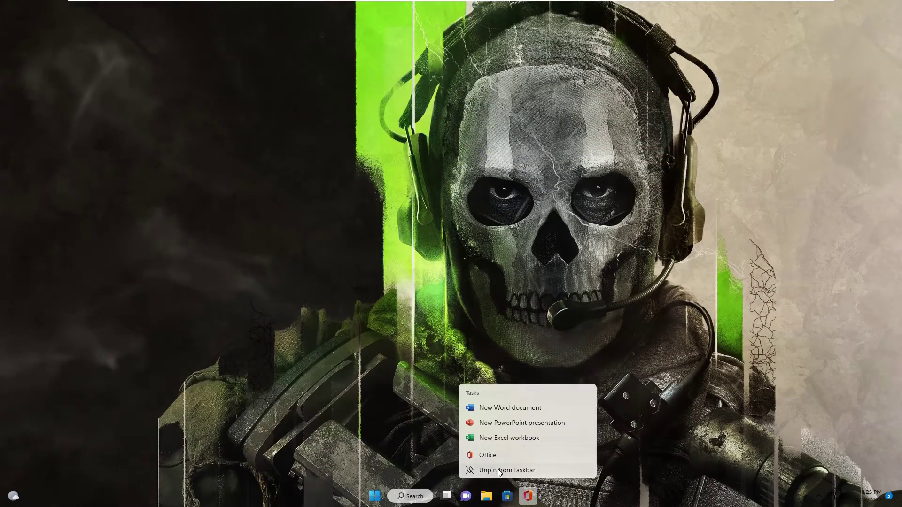
left_click(518, 470)
right_click(518, 499)
left_click(489, 470)
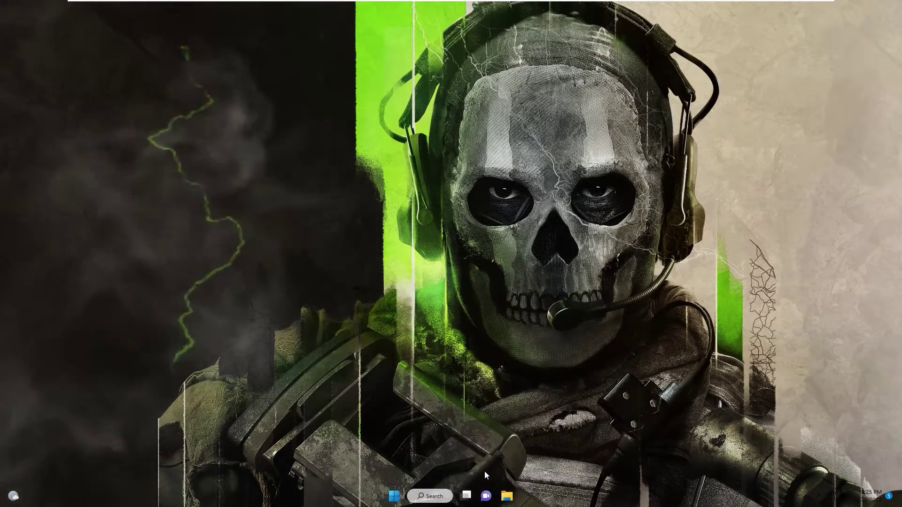
right_click(509, 500)
left_click(504, 469)
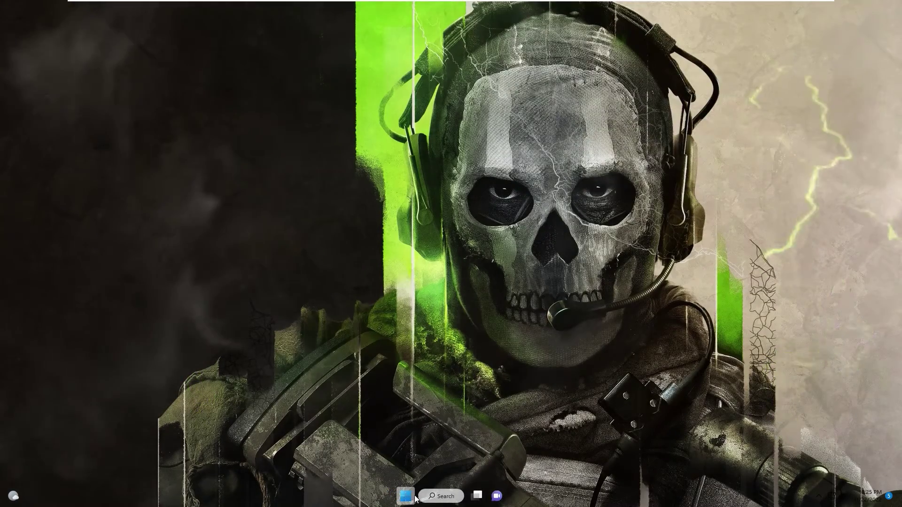
left_click(405, 496)
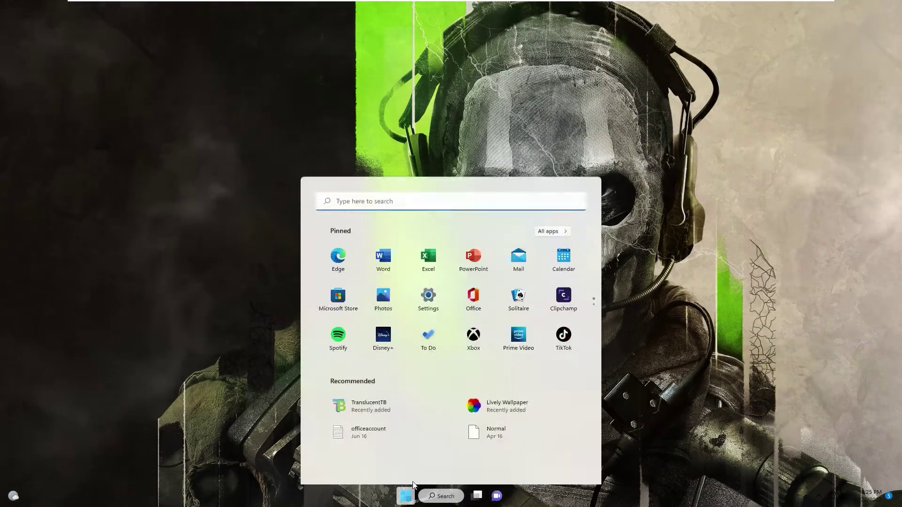
- Turn off Search, Task view, Widgets and Chat on Settings' Personalization > Taskbar page and close Settings
left_click(428, 258)
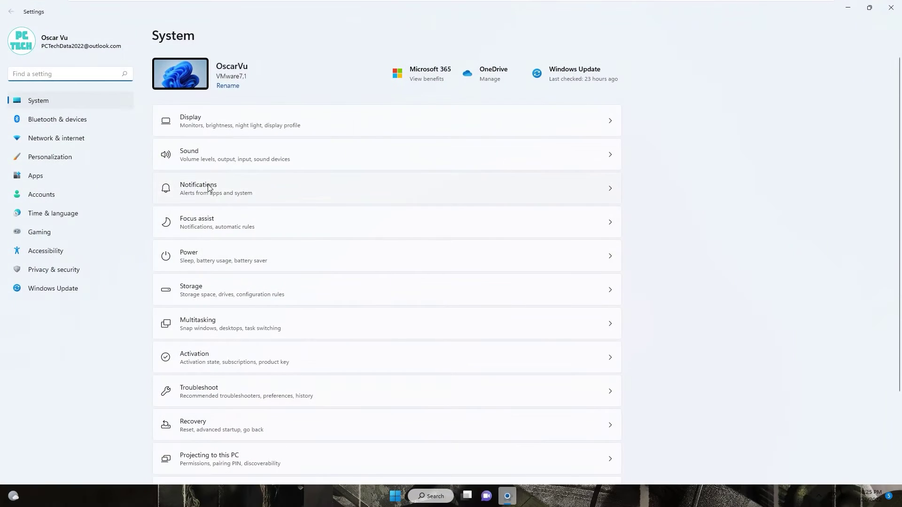
left_click(48, 159)
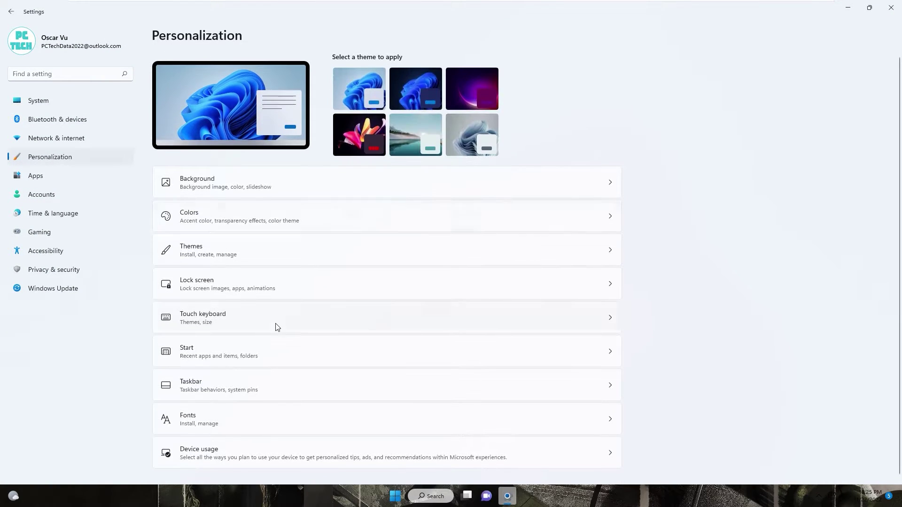
left_click(233, 390)
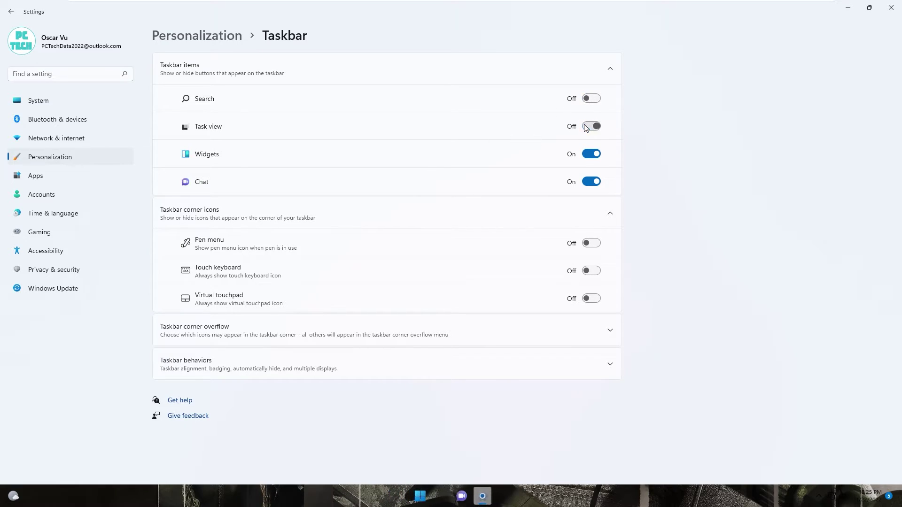
left_click(898, 9)
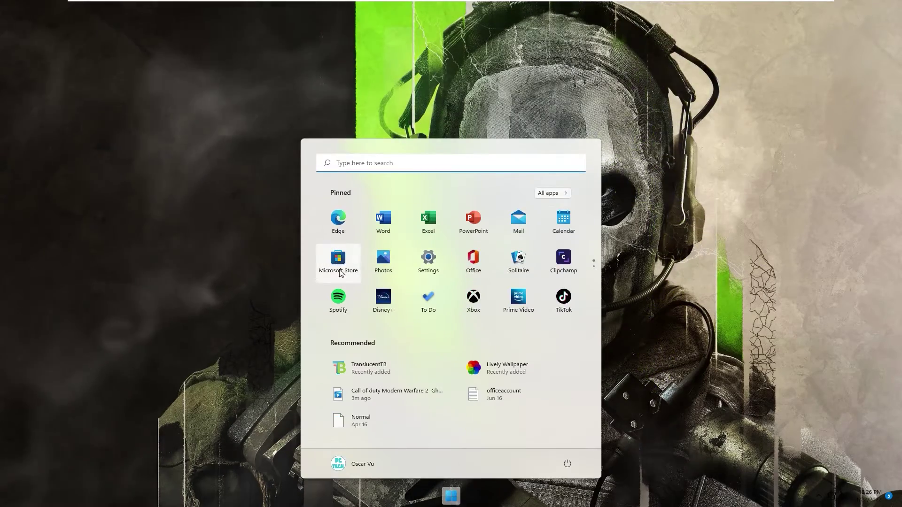
key("Escape")
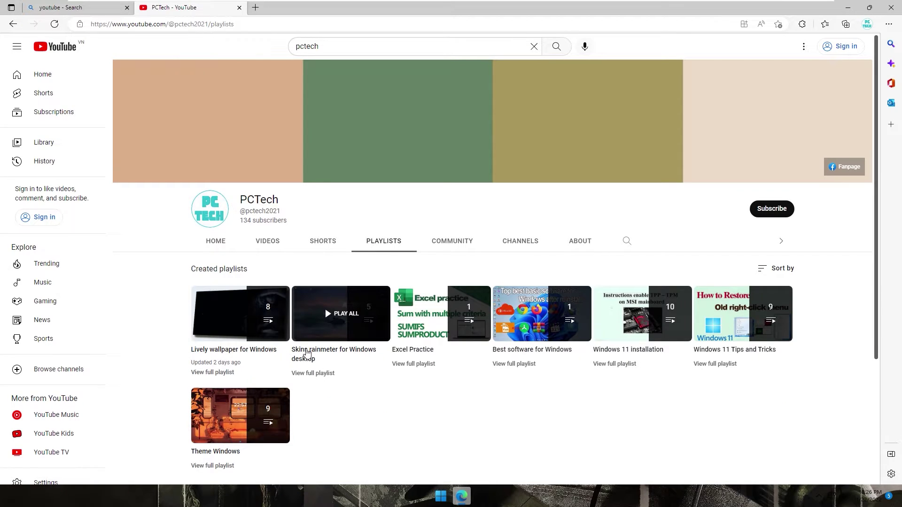
left_click(306, 353)
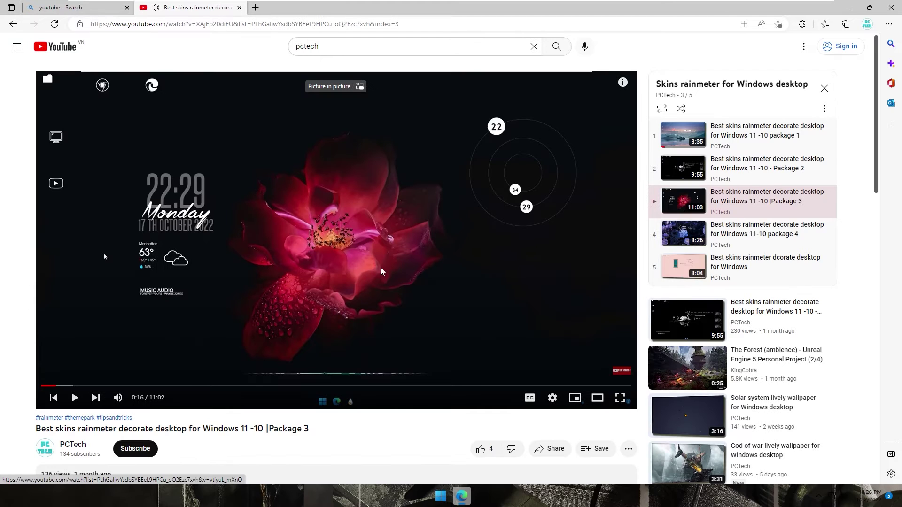